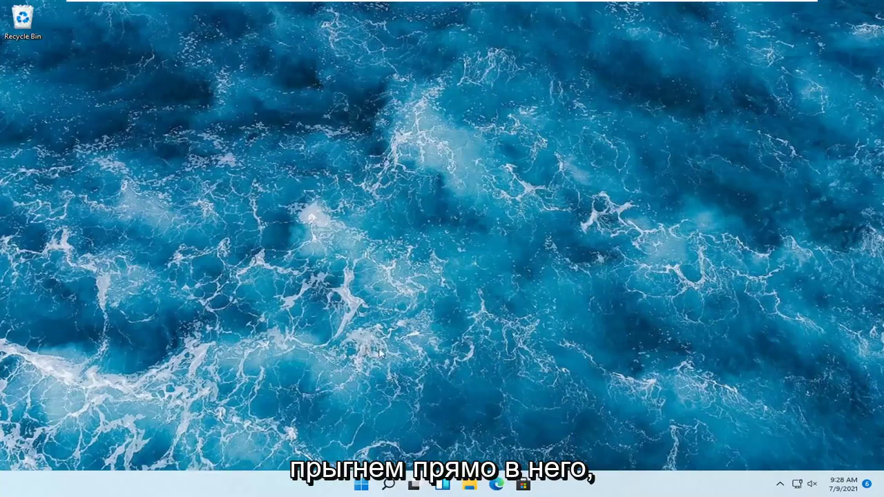
- Open Settings from the Win+X menu and go to System > Troubleshoot
{"action": "right_click", "coordinate": [364, 487]}
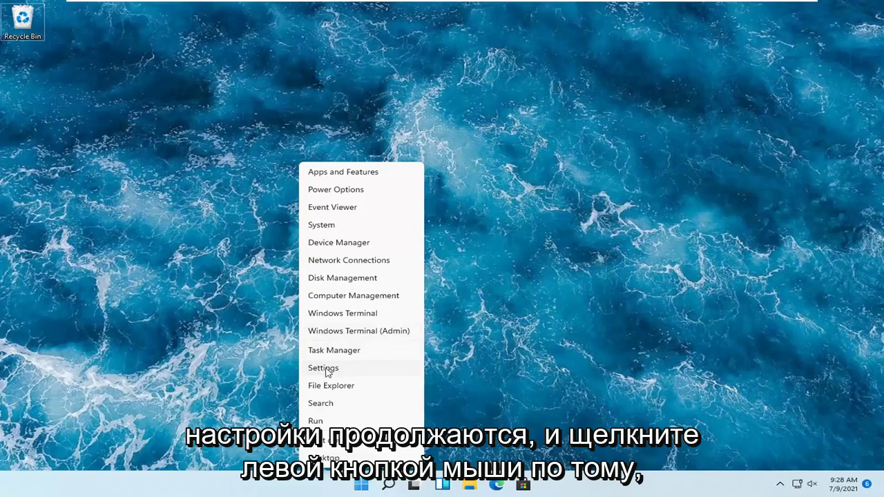
{"action": "left_click", "coordinate": [326, 368]}
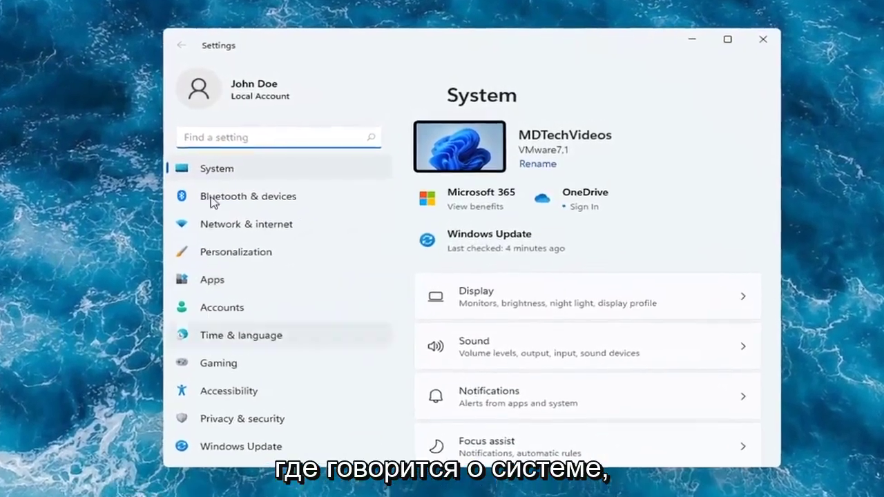
{"action": "scroll", "coordinate": [571, 374], "scroll_direction": "down", "scroll_amount": 3}
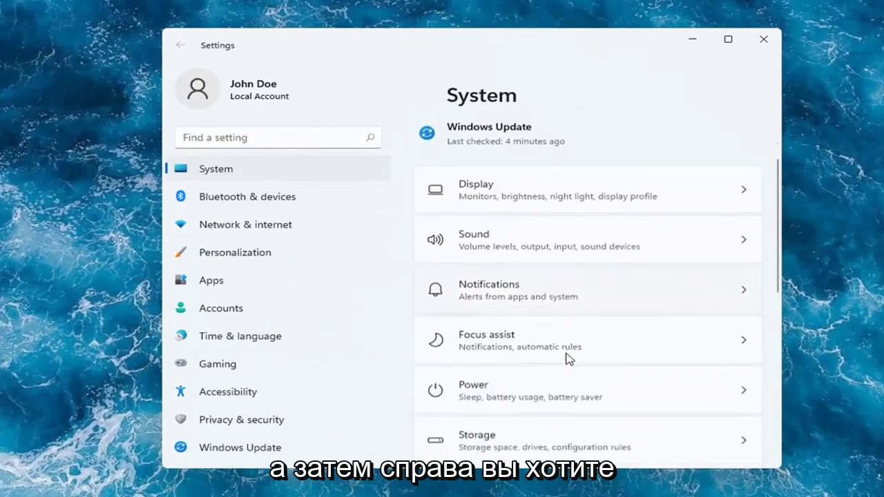
{"action": "scroll", "coordinate": [567, 357], "scroll_direction": "down", "scroll_amount": 3}
{"action": "scroll", "coordinate": [568, 358], "scroll_direction": "down", "scroll_amount": 5}
{"action": "scroll", "coordinate": [539, 339], "scroll_direction": "down", "scroll_amount": 3}
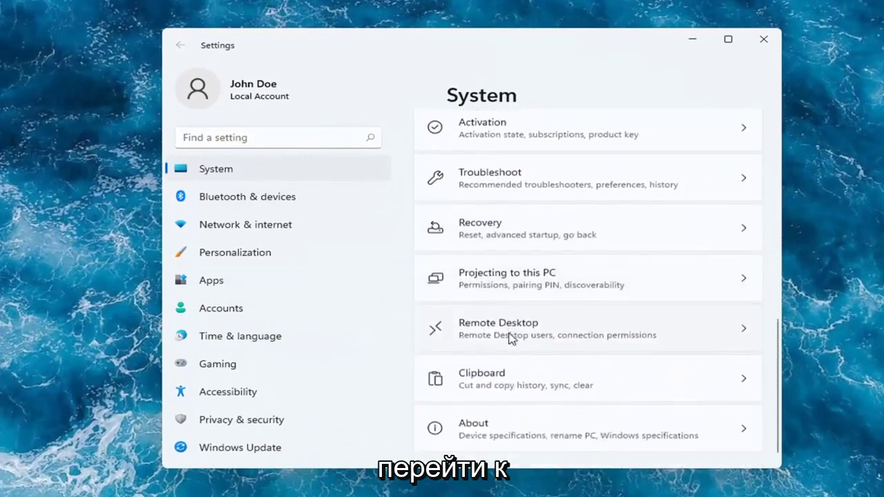
{"action": "scroll", "coordinate": [510, 350], "scroll_direction": "up", "scroll_amount": 6}
{"action": "scroll", "coordinate": [516, 296], "scroll_direction": "down", "scroll_amount": 3}
{"action": "scroll", "coordinate": [462, 300], "scroll_direction": "down", "scroll_amount": 3}
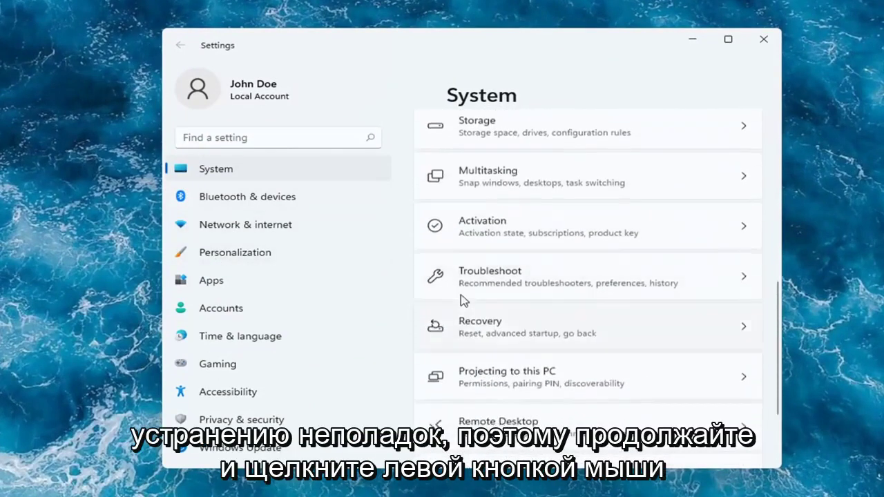
{"action": "left_click", "coordinate": [552, 289]}
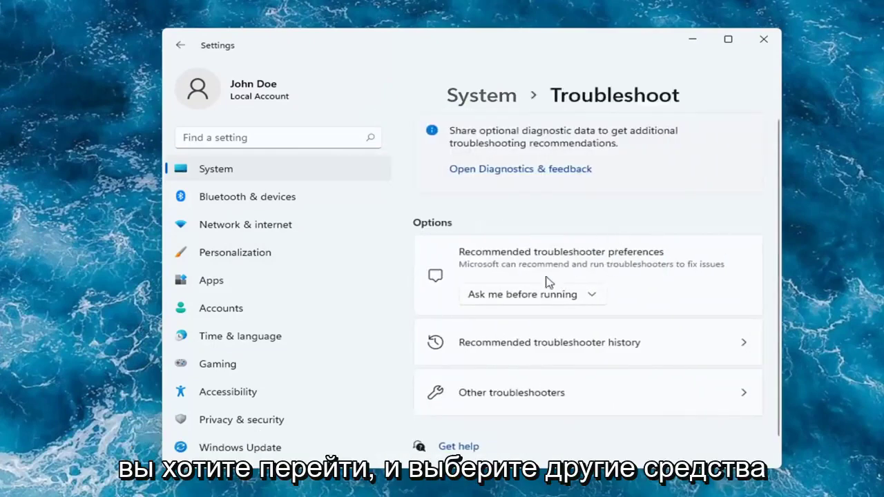
- Run the Printer troubleshooter from Other troubleshooters and let it finish
{"action": "left_click", "coordinate": [543, 398]}
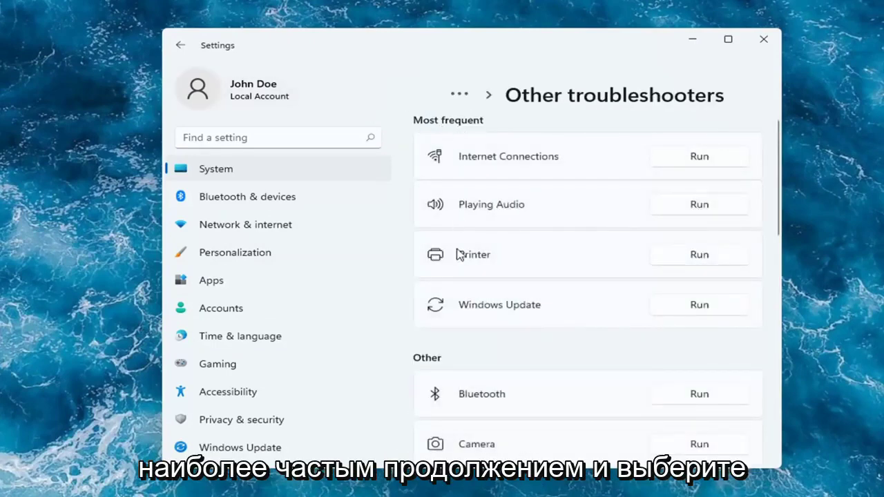
{"action": "left_click", "coordinate": [700, 255]}
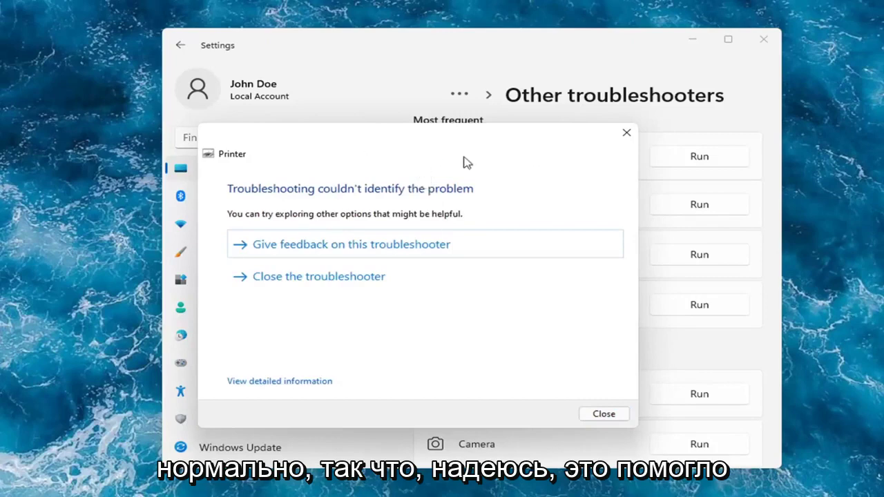
- Close the finished Printer troubleshooter dialog
{"action": "left_click", "coordinate": [603, 415]}
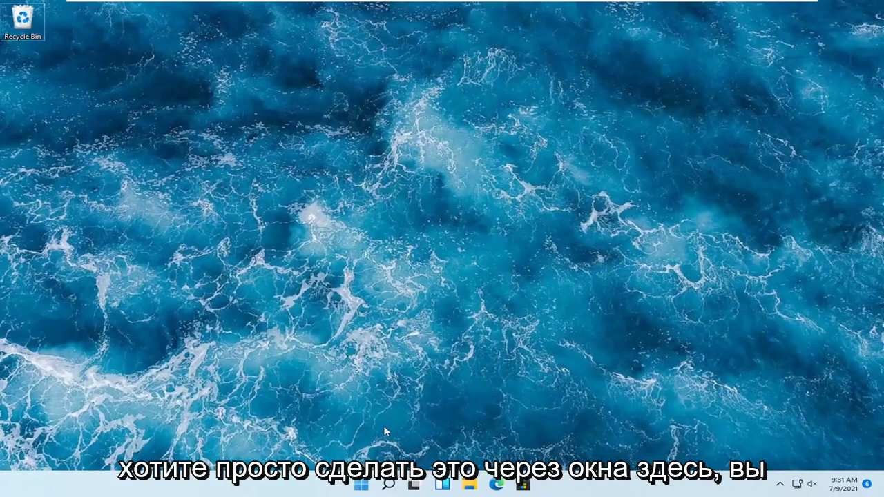
- Launch Device Manager from the Win+X menu and drag its window to the screen centre
{"action": "right_click", "coordinate": [361, 485]}
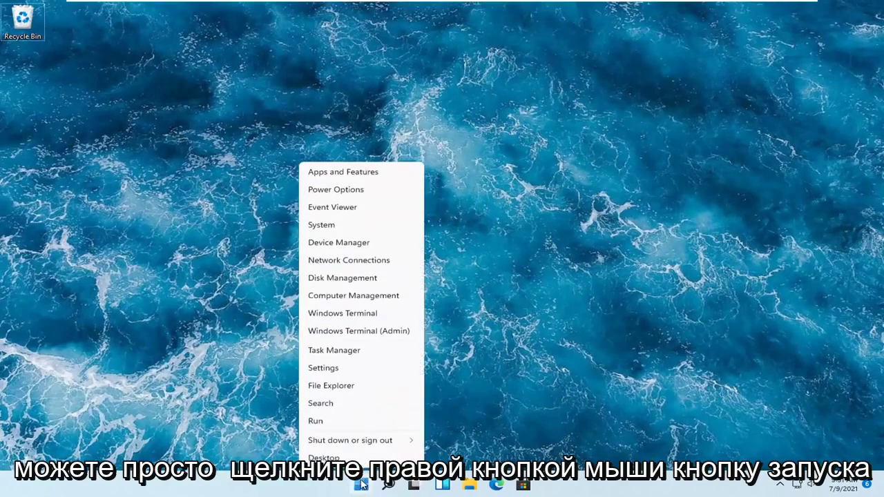
{"action": "left_click", "coordinate": [334, 248]}
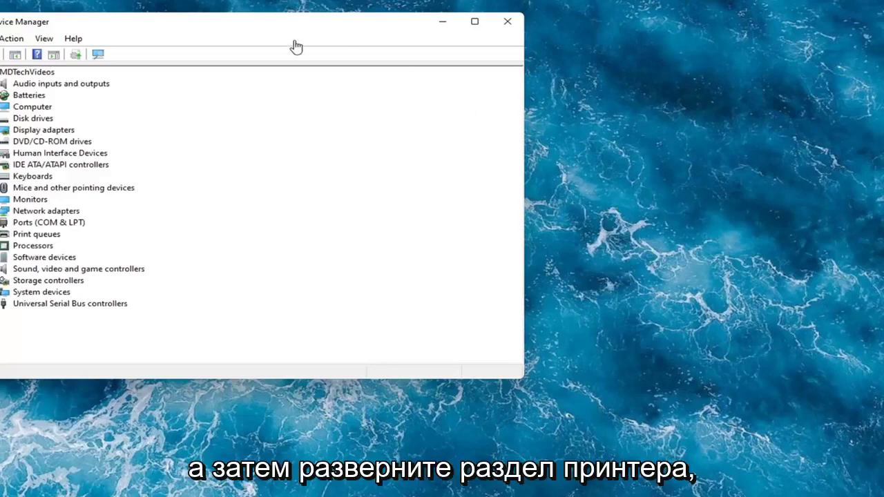
{"action": "left_click_drag", "start_coordinate": [295, 30], "coordinate": [513, 48]}
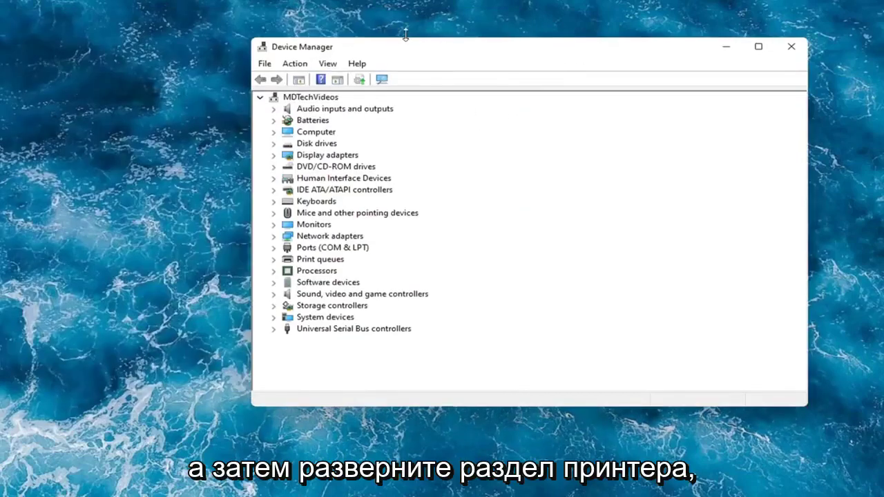
{"action": "left_click_drag", "start_coordinate": [434, 44], "coordinate": [372, 54]}
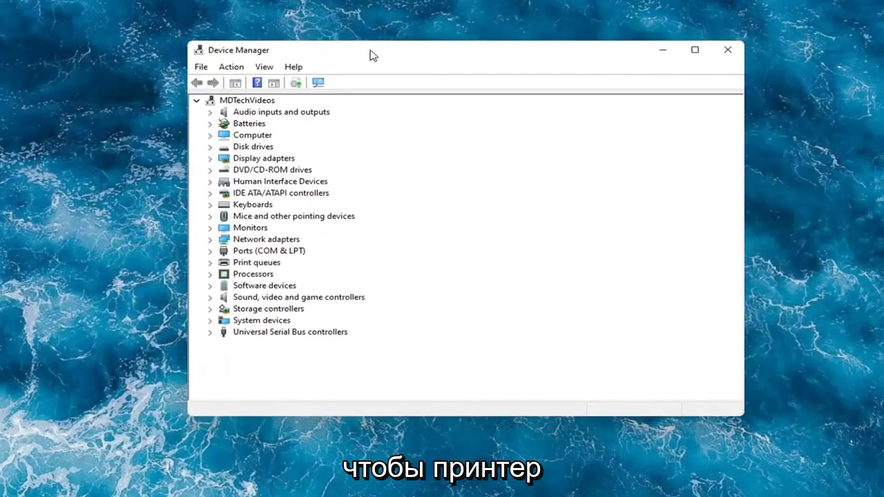
- Expand Print queues and auto-search for a newer Microsoft Print to PDF driver
{"action": "left_click", "coordinate": [251, 265]}
{"action": "double_click", "coordinate": [251, 265]}
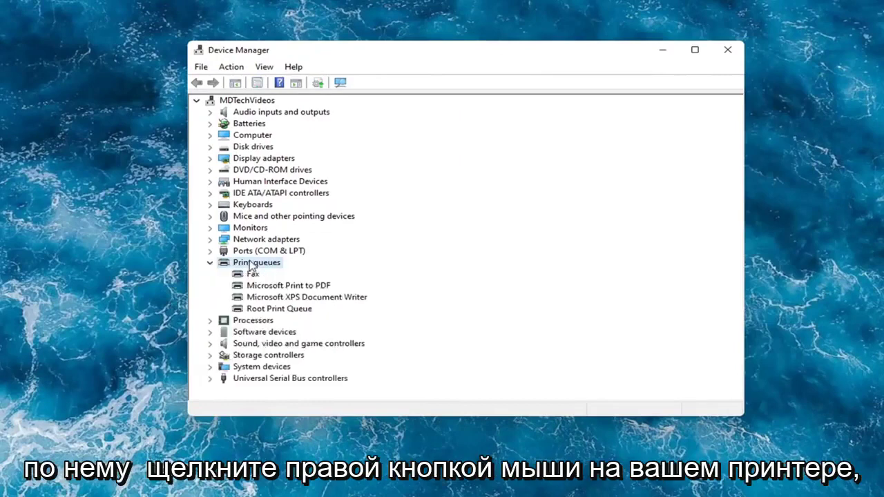
{"action": "right_click", "coordinate": [275, 285]}
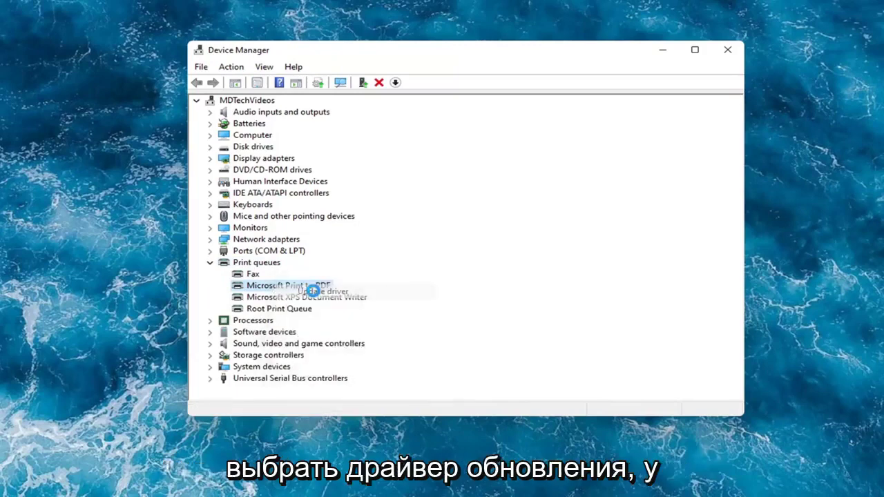
{"action": "left_click", "coordinate": [315, 291]}
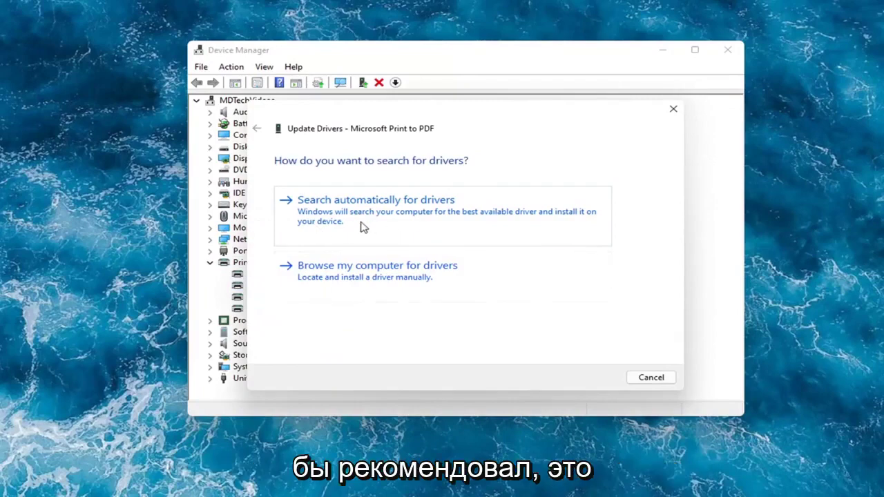
{"action": "left_click", "coordinate": [427, 215]}
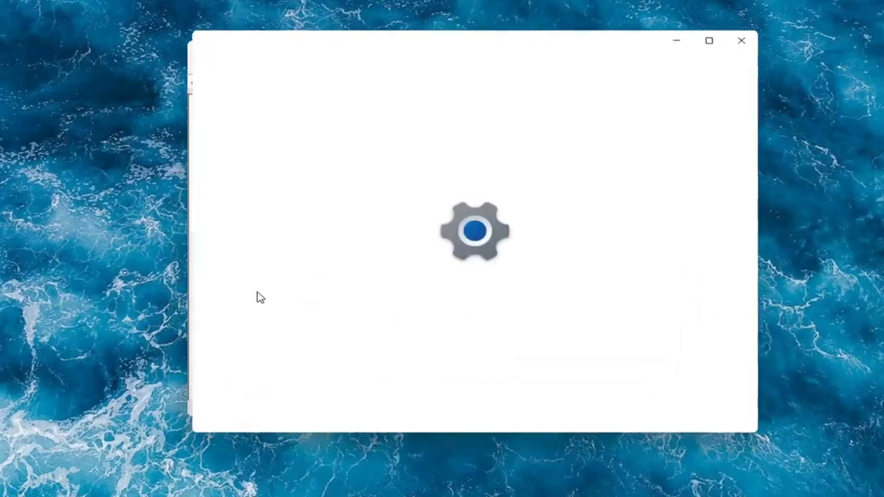
- Dismiss Settings and restart the Microsoft Print to PDF update via Browse my computer
{"action": "left_click", "coordinate": [742, 37]}
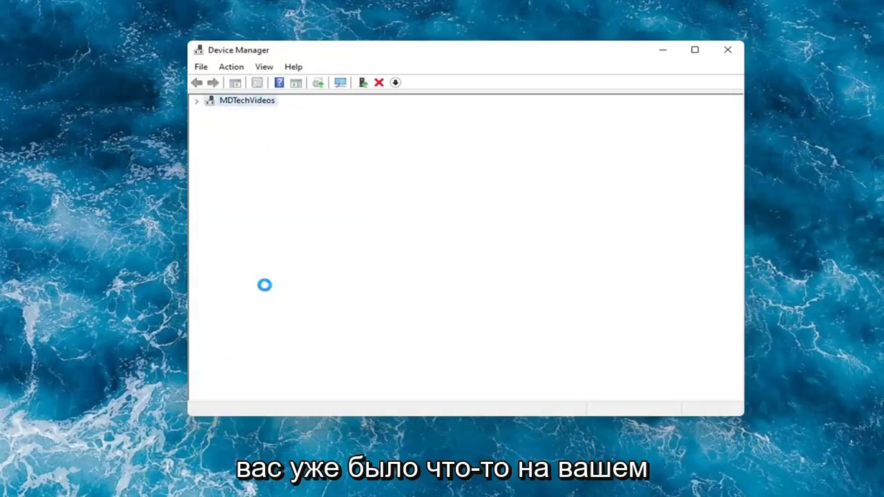
{"action": "right_click", "coordinate": [266, 289]}
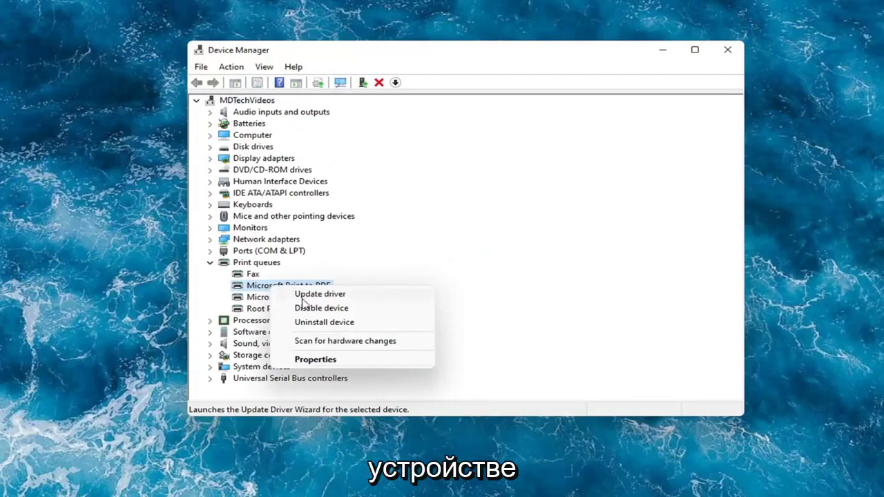
{"action": "left_click", "coordinate": [307, 294]}
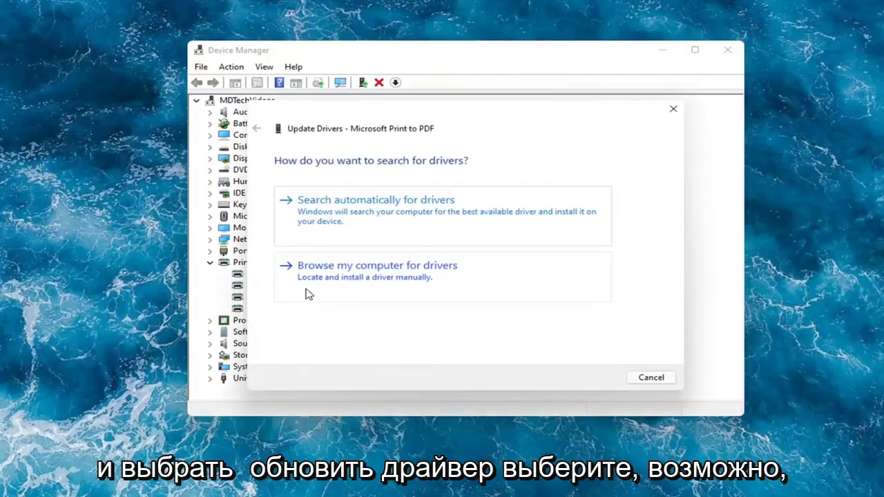
{"action": "left_click", "coordinate": [422, 284]}
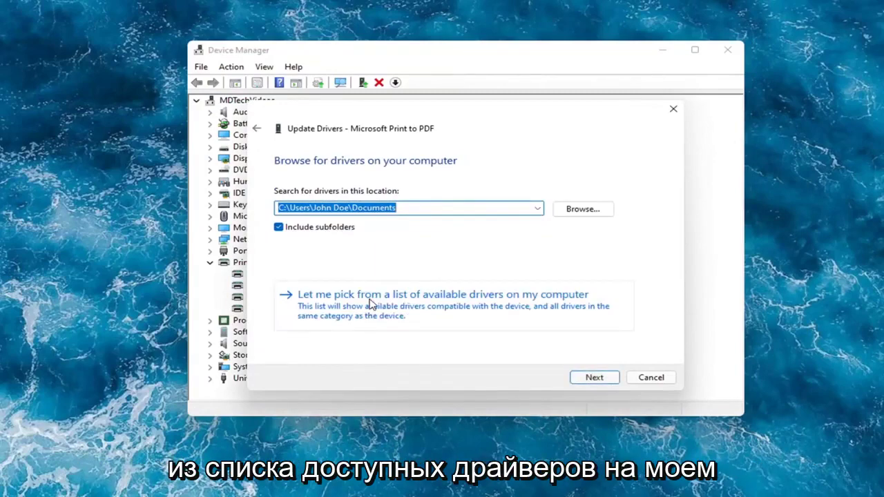
- Pick Local Print Queue from the list of available drivers
{"action": "left_click", "coordinate": [509, 304]}
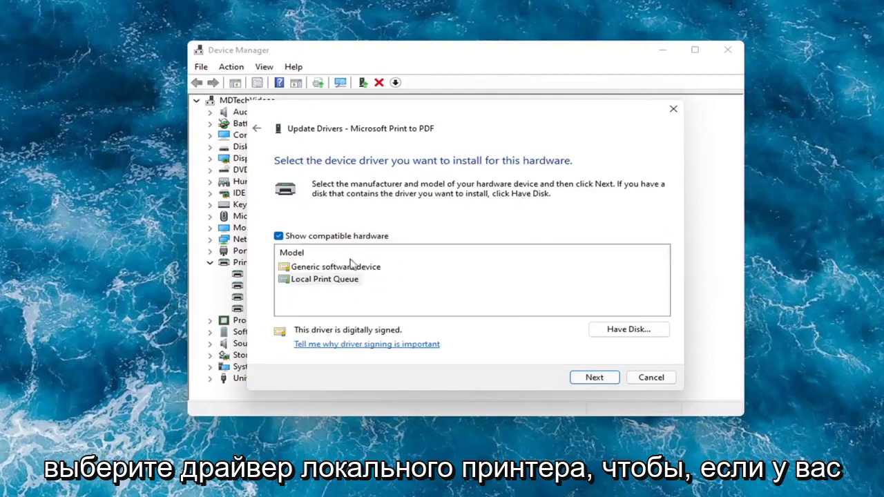
{"action": "left_click", "coordinate": [324, 270]}
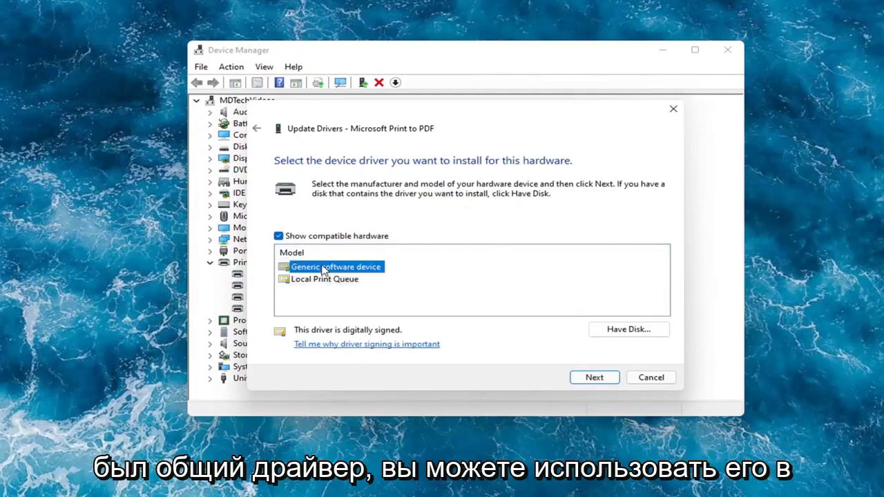
{"action": "left_click", "coordinate": [322, 281]}
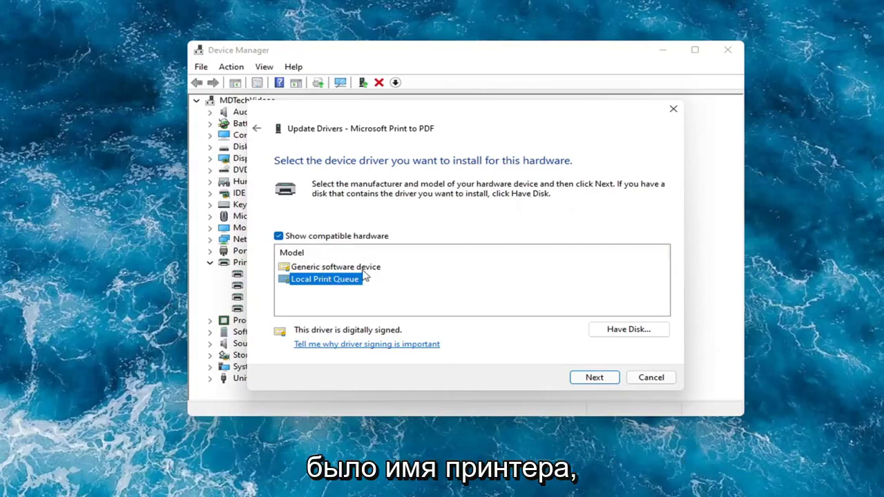
- Install the selected Local Print Queue driver
{"action": "left_click", "coordinate": [579, 380]}
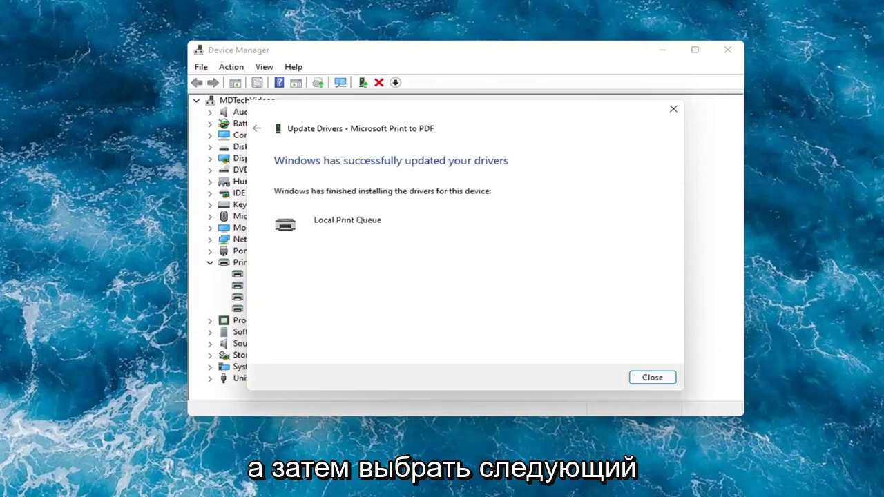